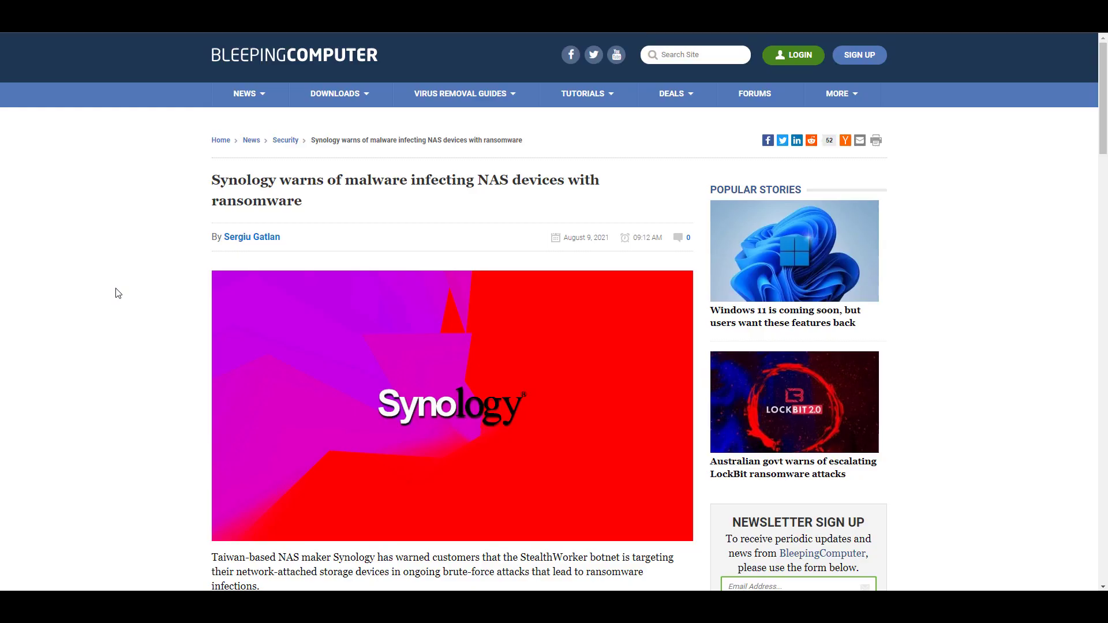
- Scroll the BleepingComputer article past the 'How to defend' checklist to Synology's statement
scroll(118, 293, "down", 4)
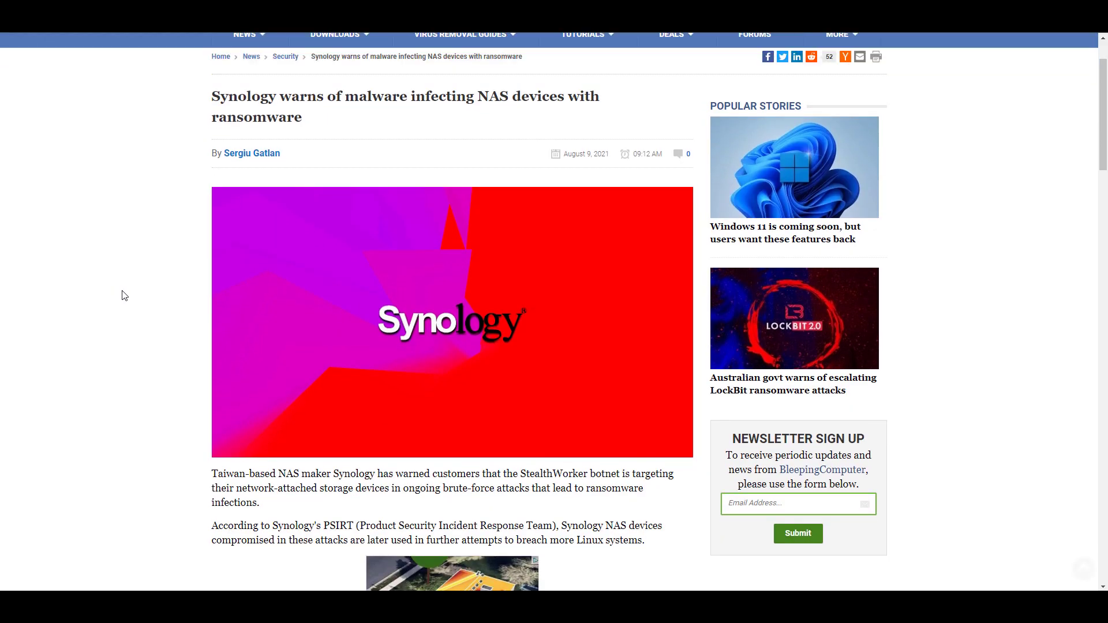
scroll(123, 295, "down", 5)
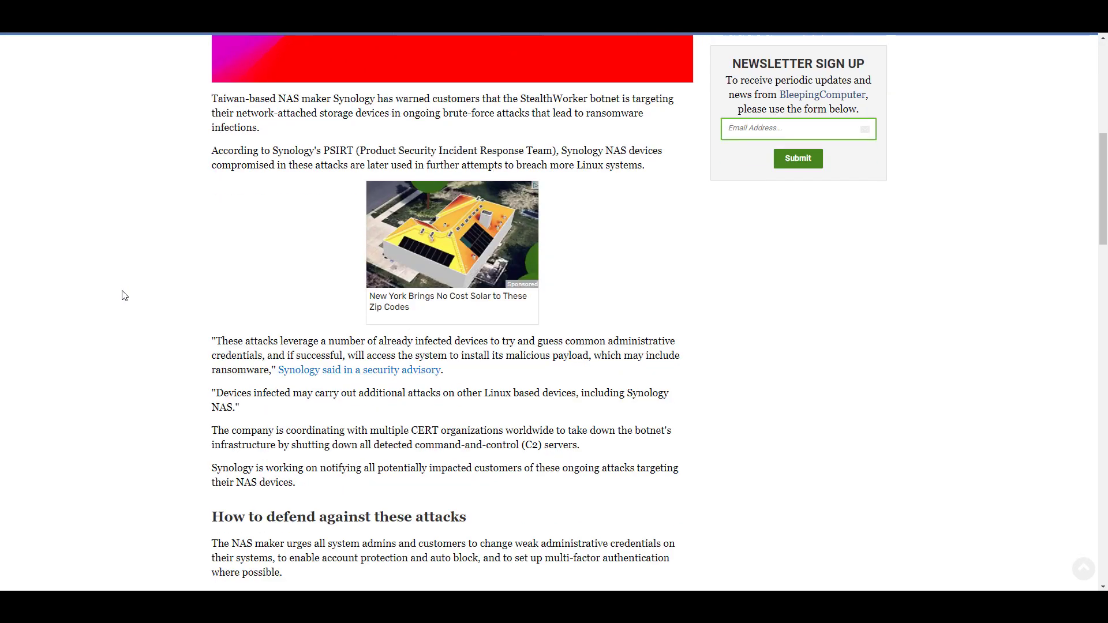
scroll(122, 295, "down", 2)
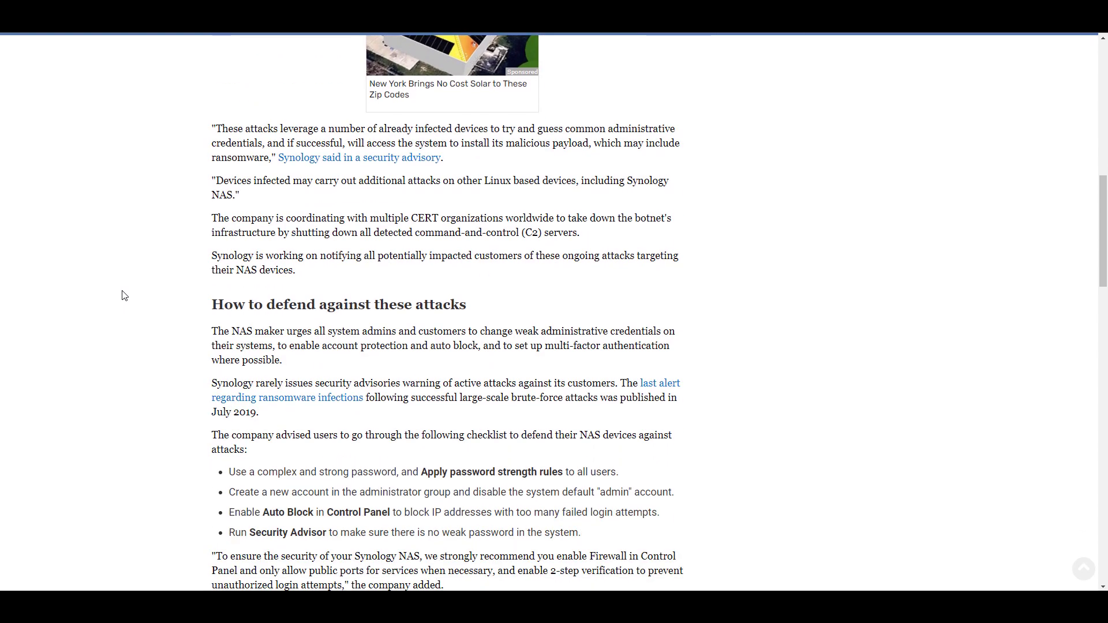
scroll(123, 296, "down", 2)
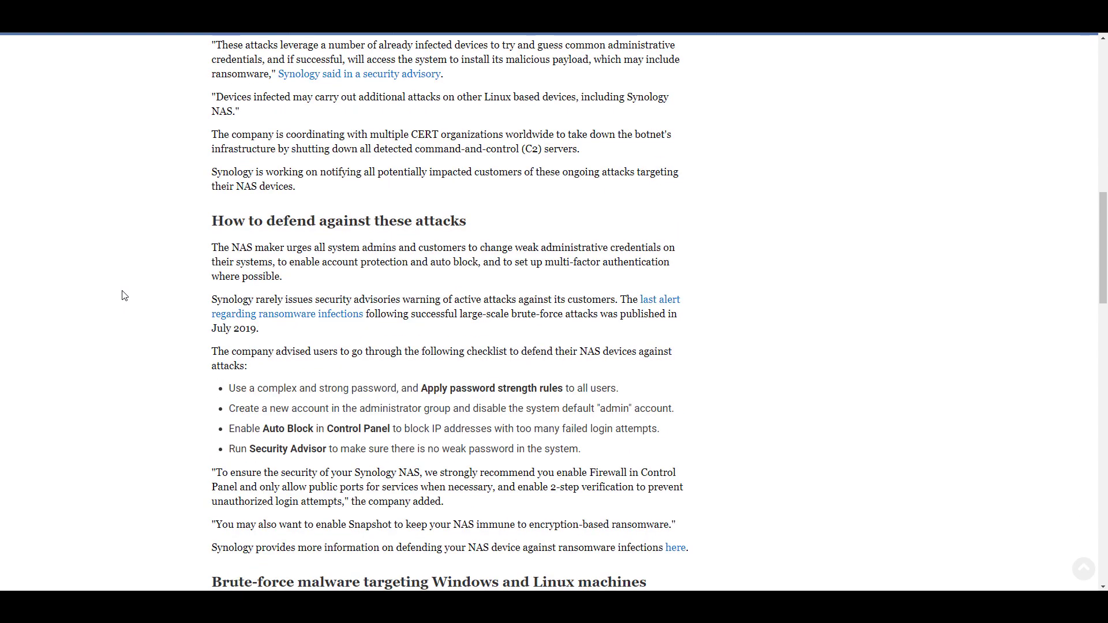
scroll(123, 295, "down", 2)
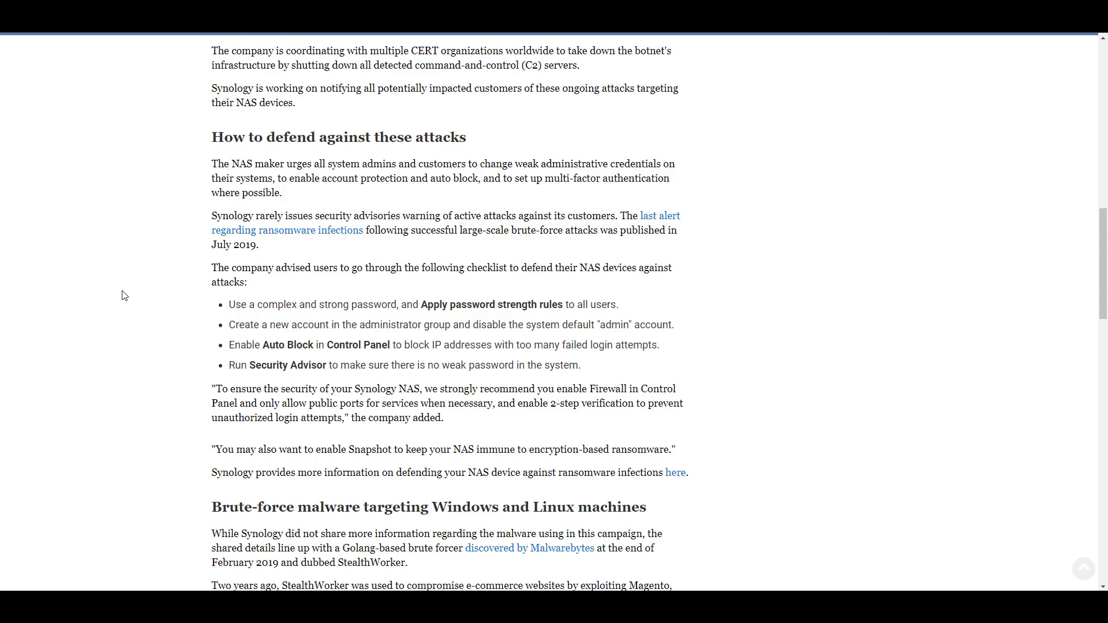
scroll(123, 296, "down", 2)
scroll(123, 295, "down", 2)
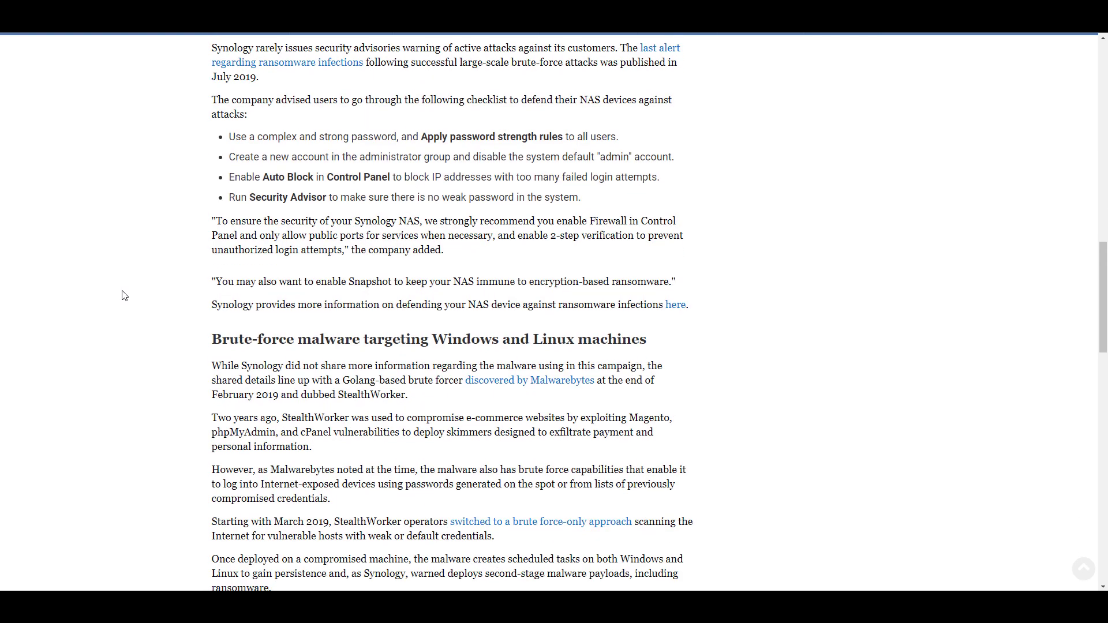
scroll(122, 295, "down", 2)
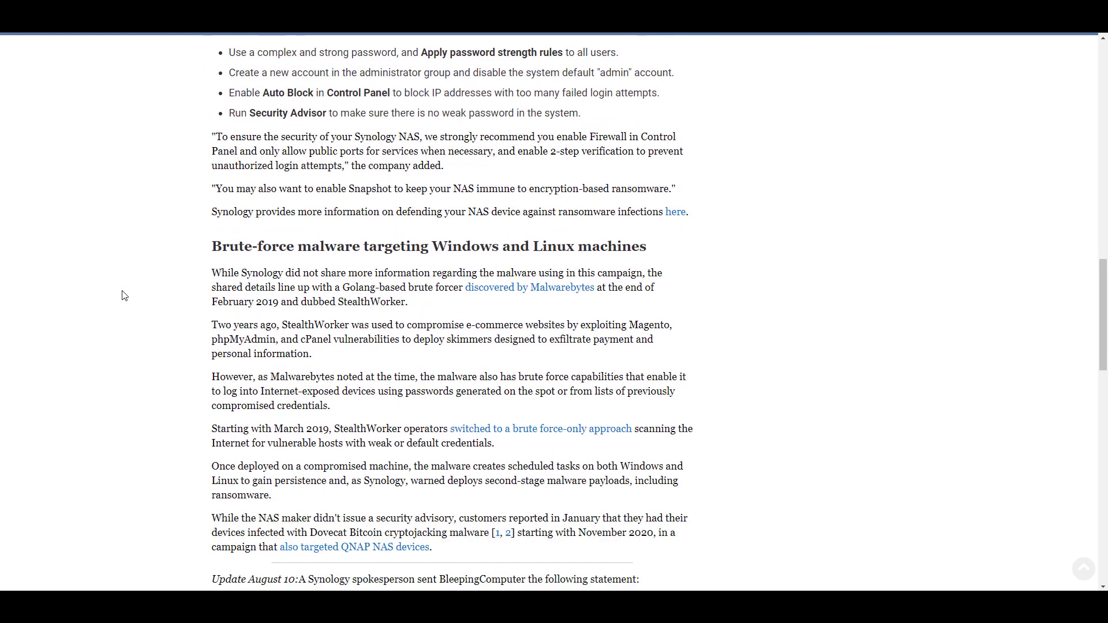
scroll(123, 295, "up", 1)
scroll(123, 295, "down", 3)
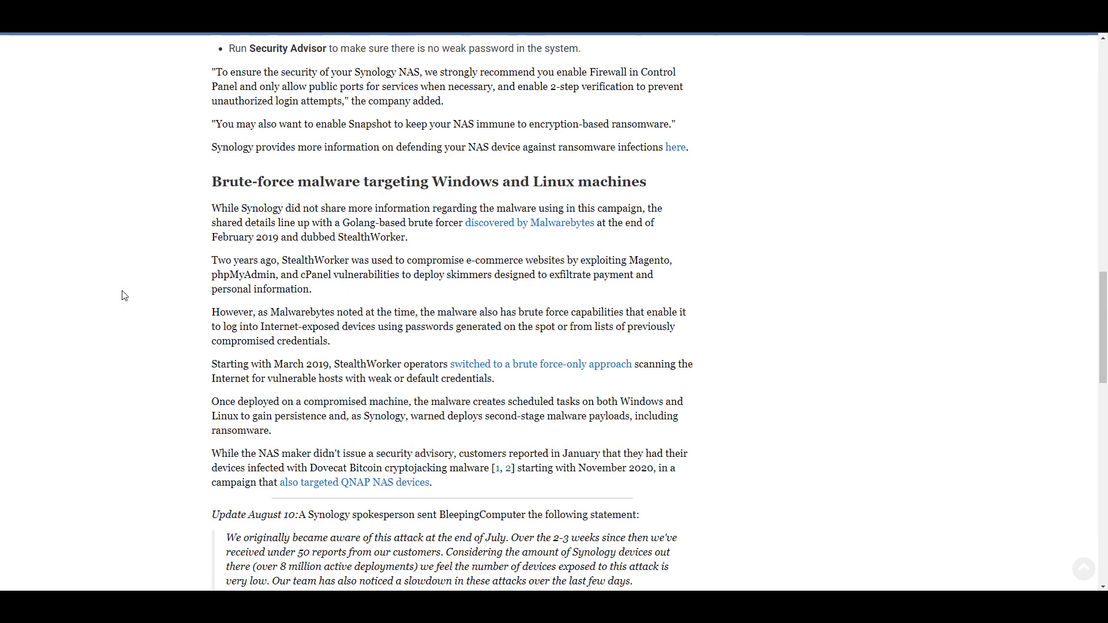
scroll(123, 296, "down", 2)
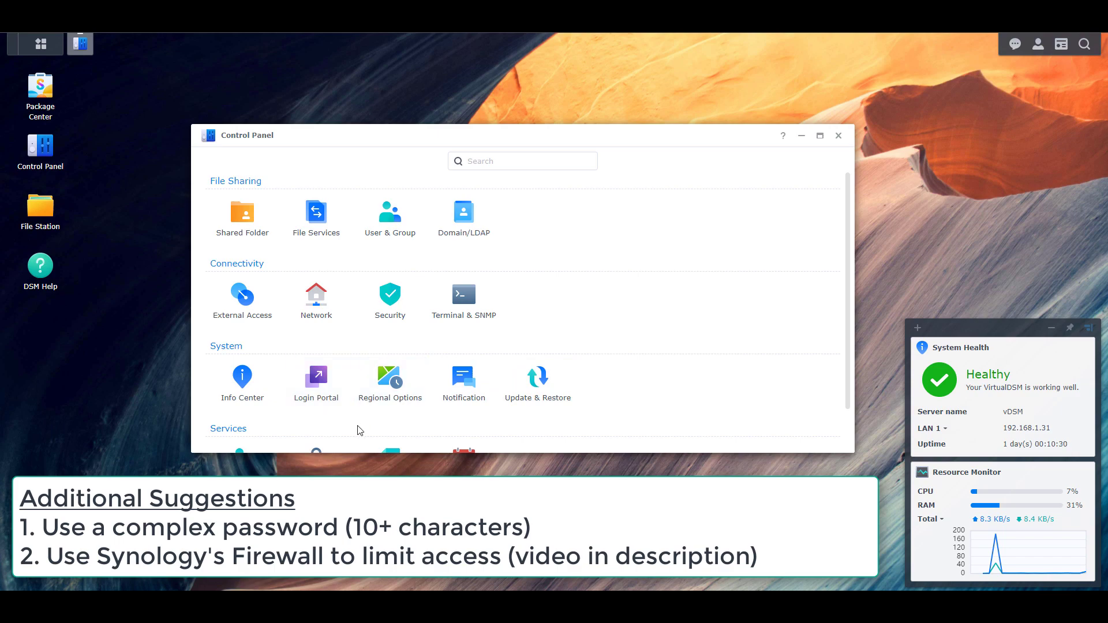
- Show the Login Portal settings and check the DSM ports: 5000 for HTTP, 5001 for HTTPS
left_click(329, 409)
double_click(500, 326)
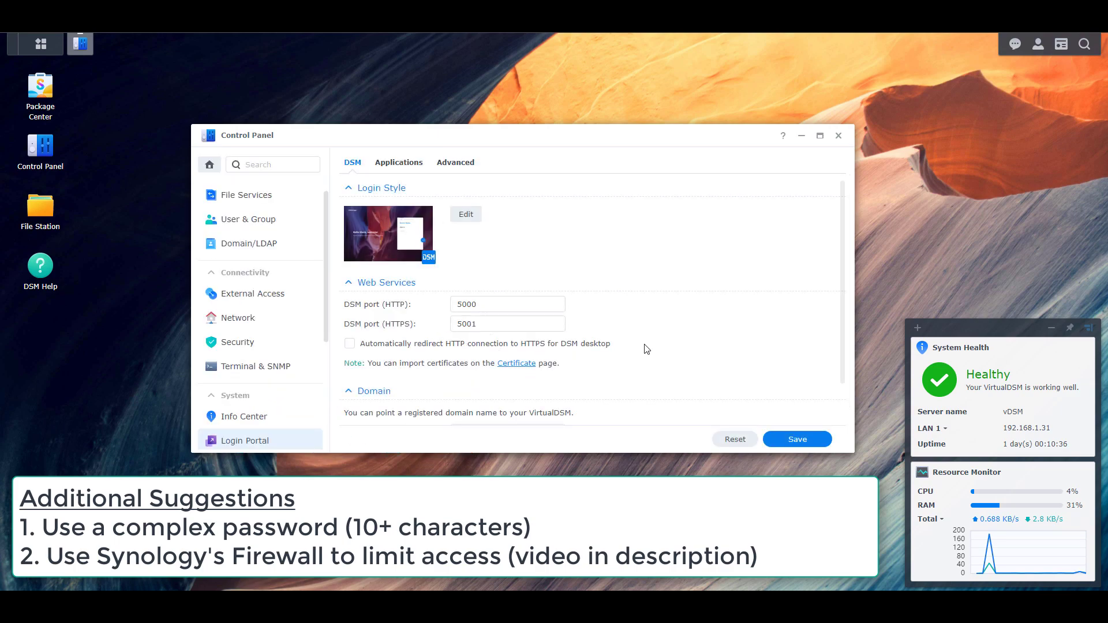
left_click(519, 326)
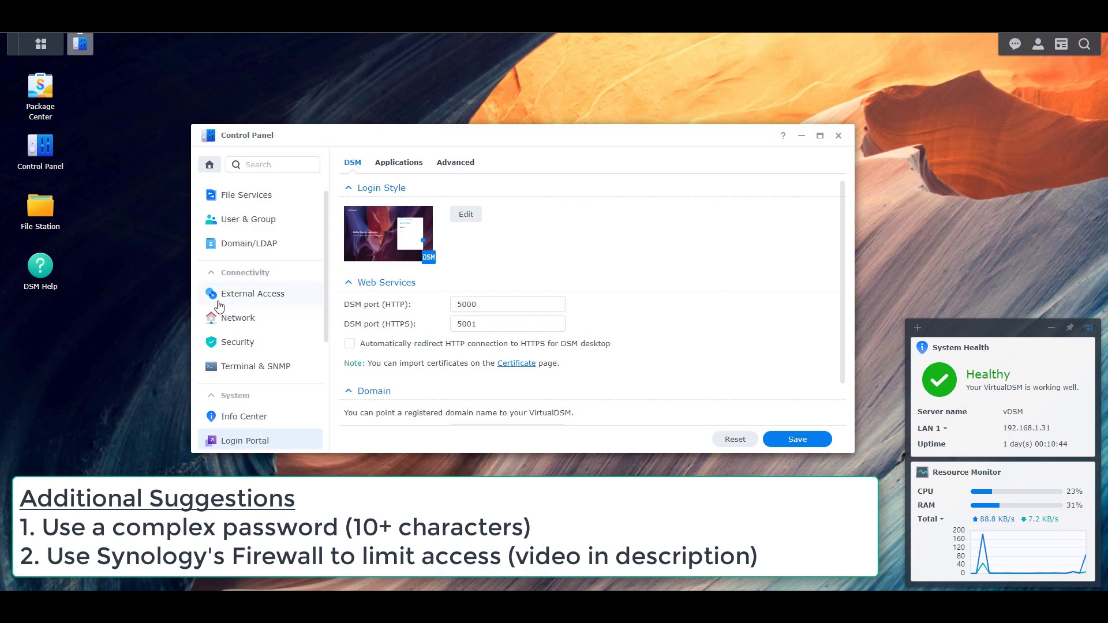
- In User & Group, confirm the admin account has 'Disable this account' checked, without changing it
scroll(219, 312, "up", 1)
left_click(246, 260)
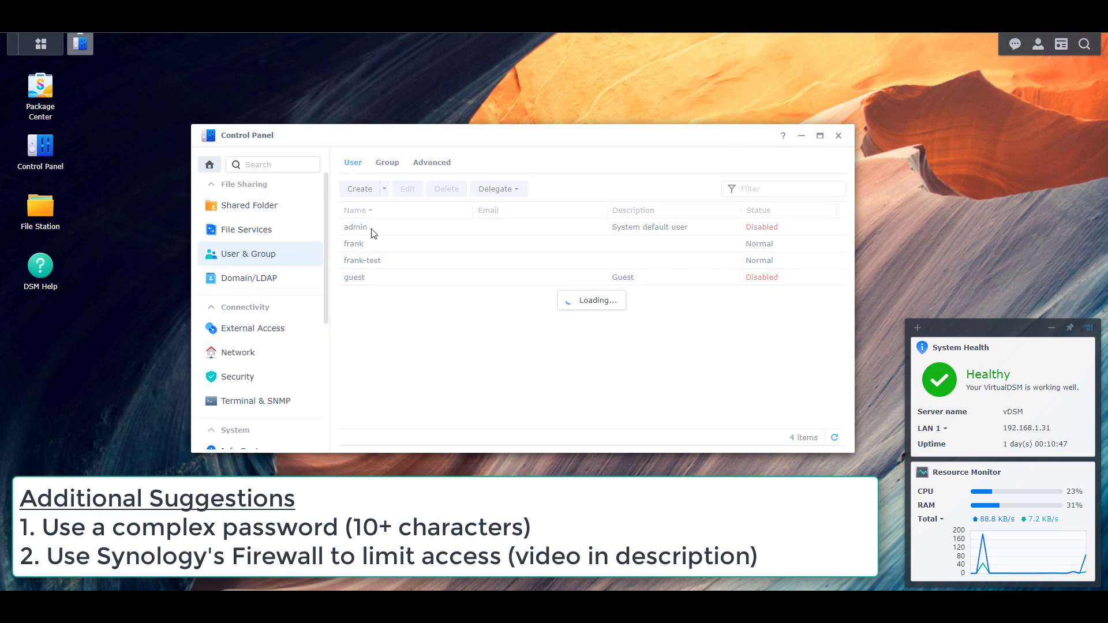
left_click(398, 230)
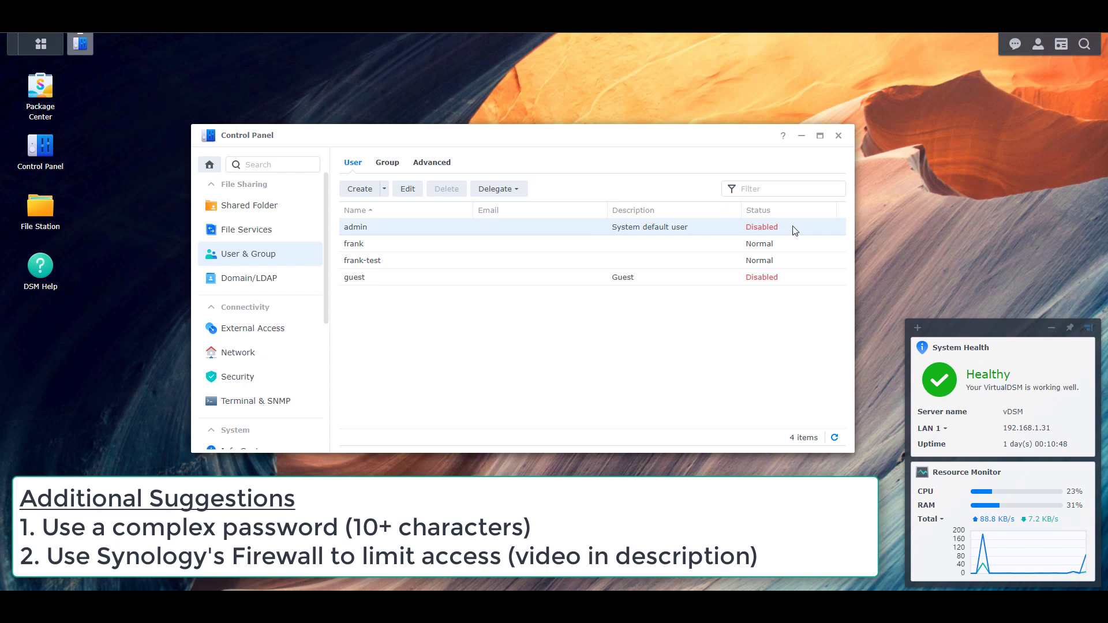
left_click(416, 193)
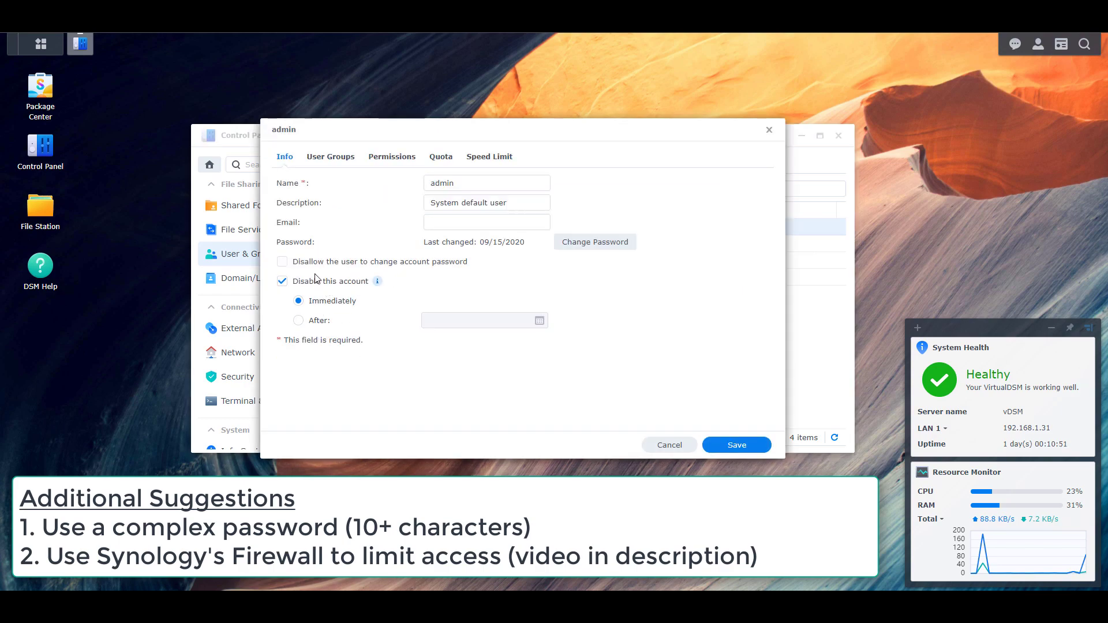
left_click(670, 445)
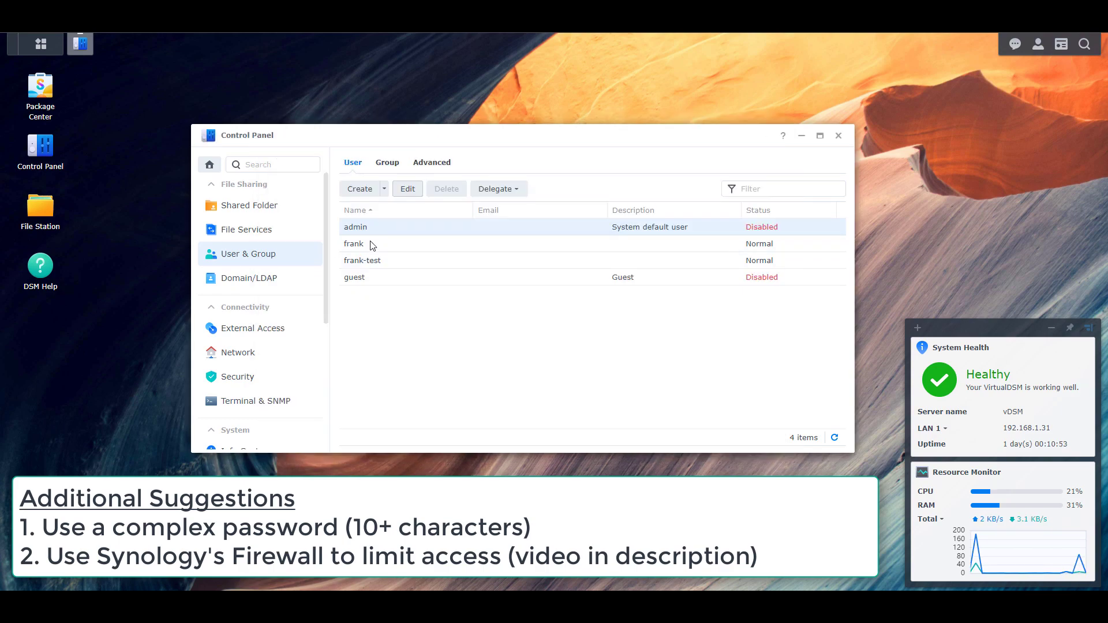
- Check the second user's User Groups to confirm administrators membership, without changing anything
left_click(370, 243)
left_click(405, 193)
left_click(338, 164)
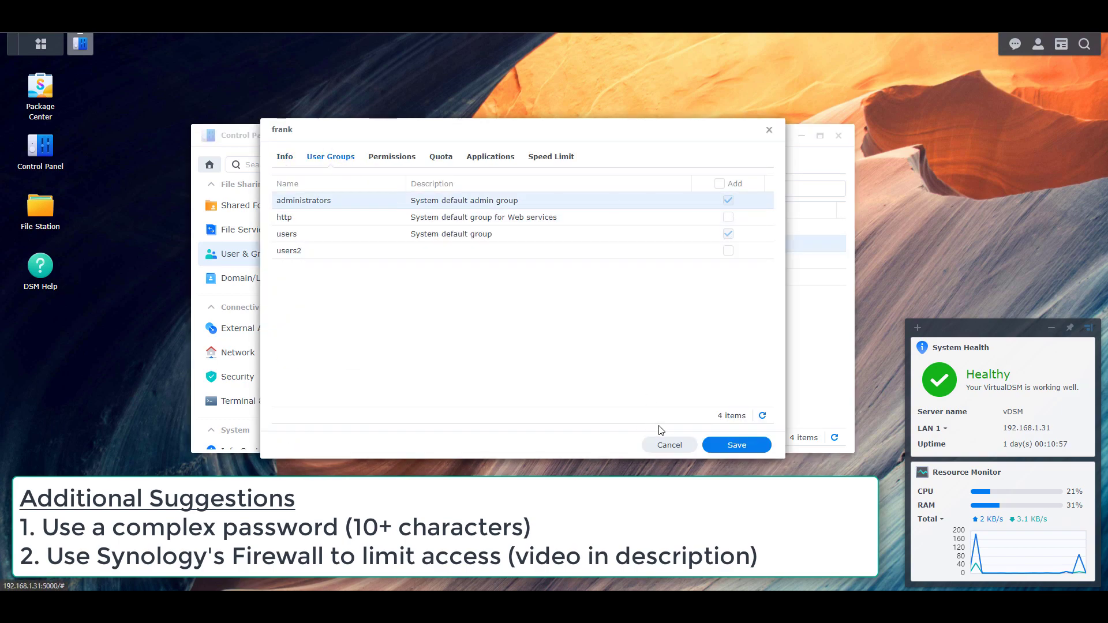
left_click(669, 445)
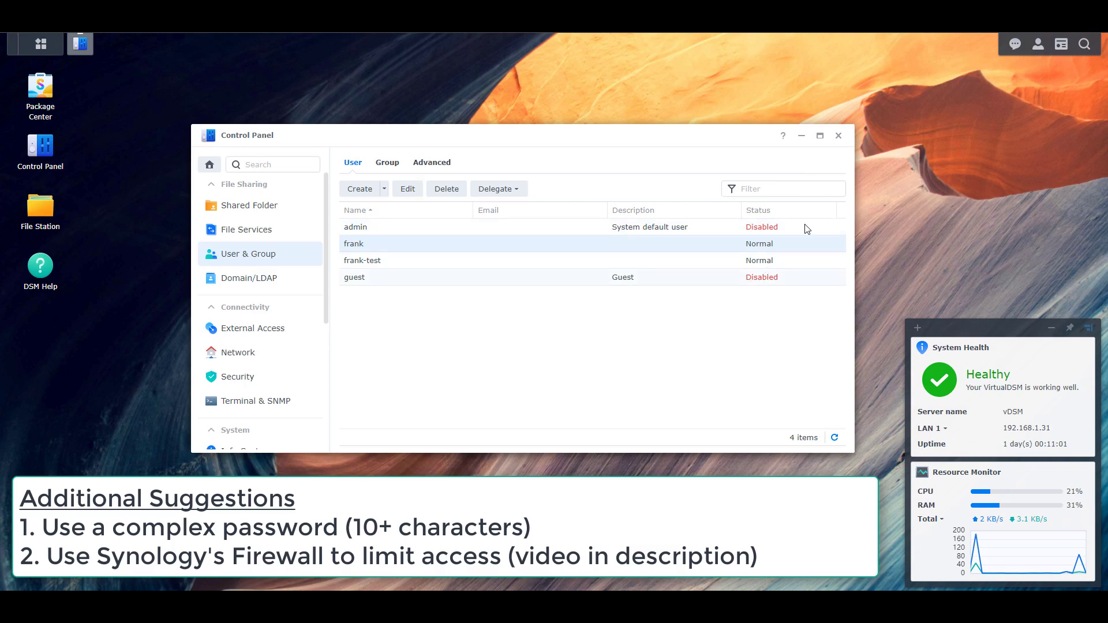
left_click(1037, 47)
left_click(1026, 92)
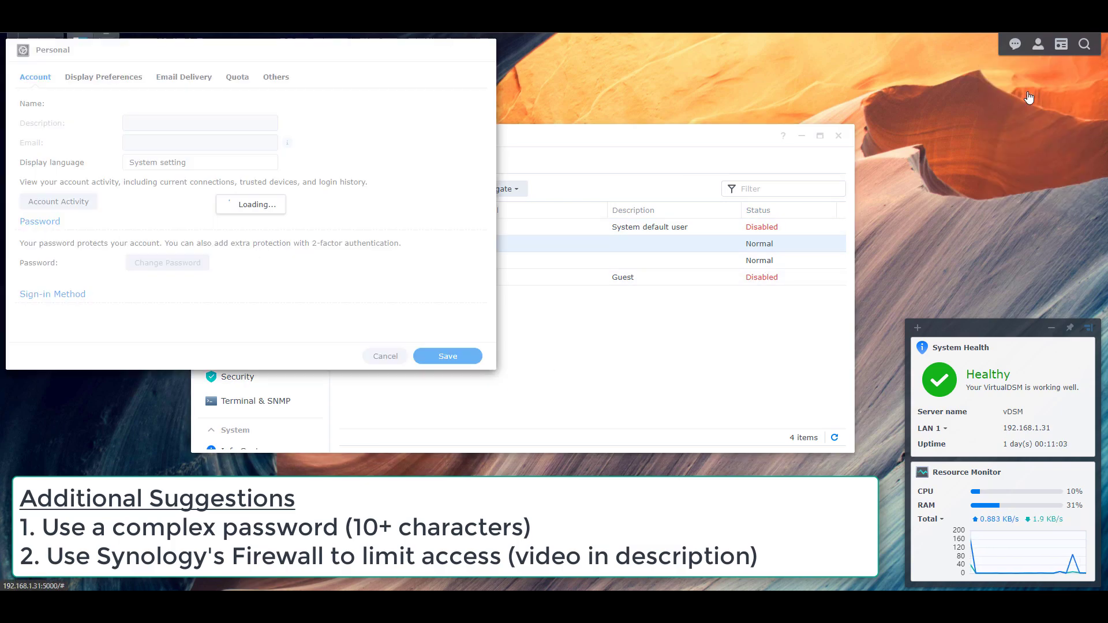
scroll(116, 231, "down", 2)
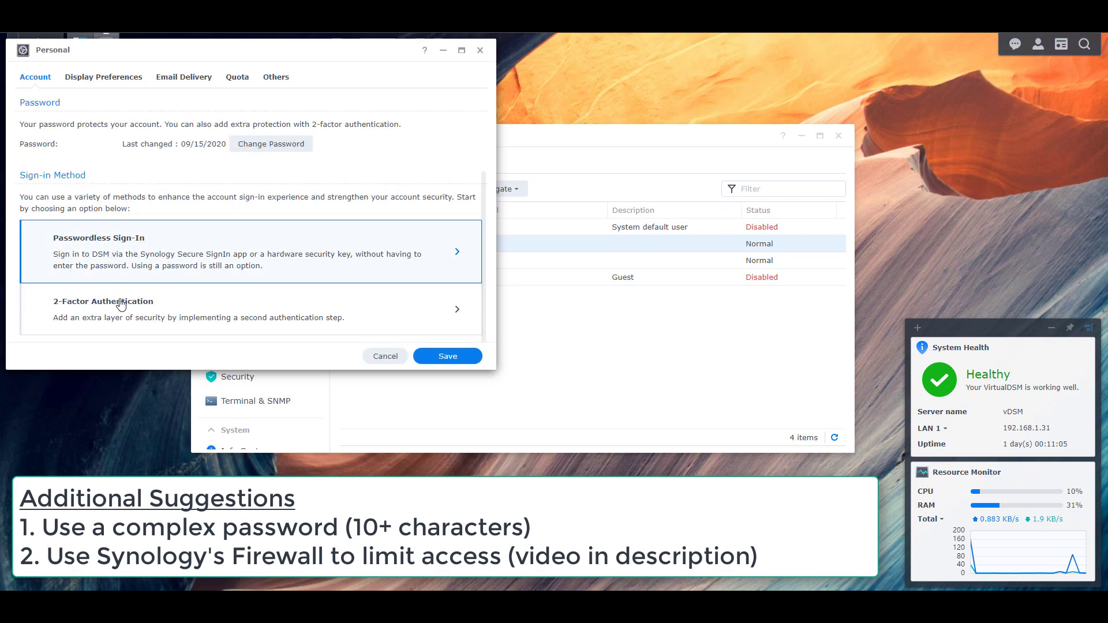
left_click(247, 310)
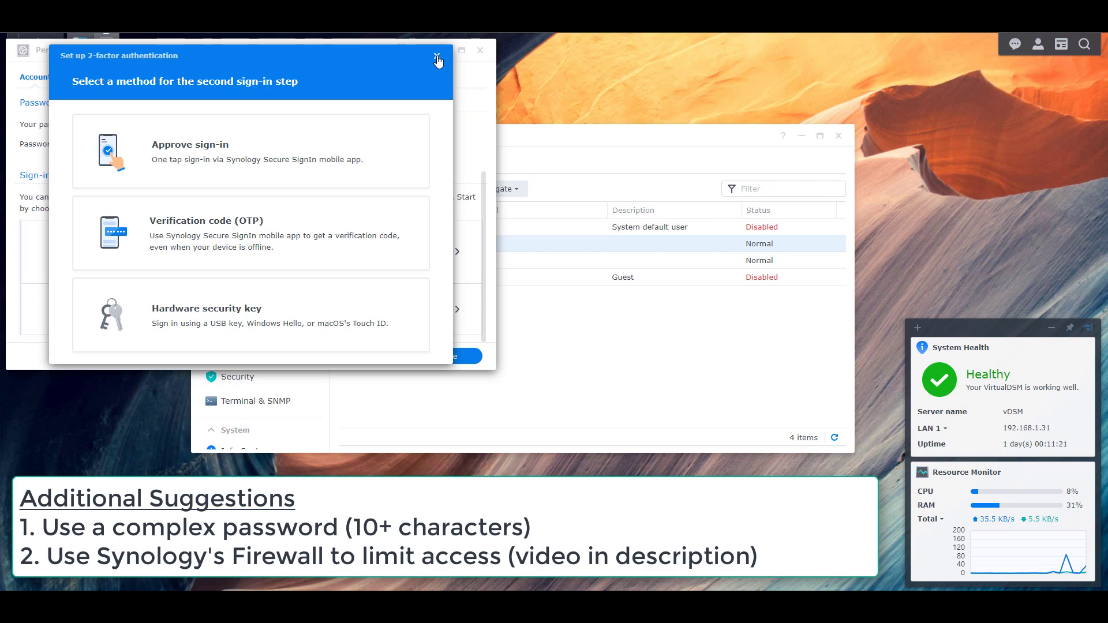
left_click(437, 58)
left_click(480, 52)
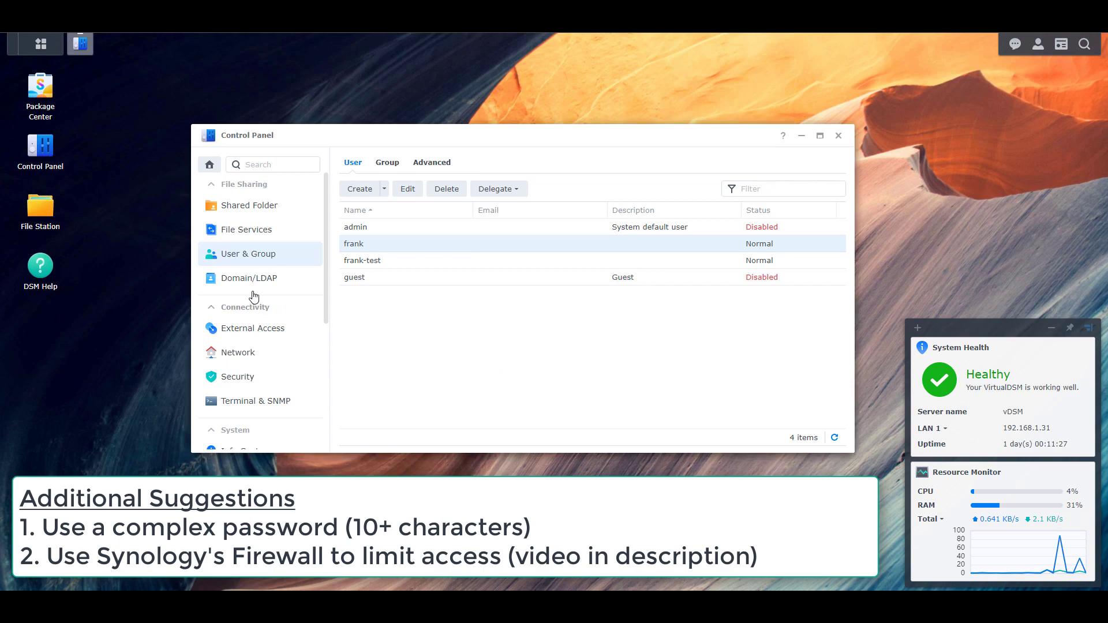
- In Security > Protection, change Auto Block from 10 attempts within 5 minutes to 5 within 1
scroll(251, 296, "down", 4)
scroll(247, 292, "up", 1)
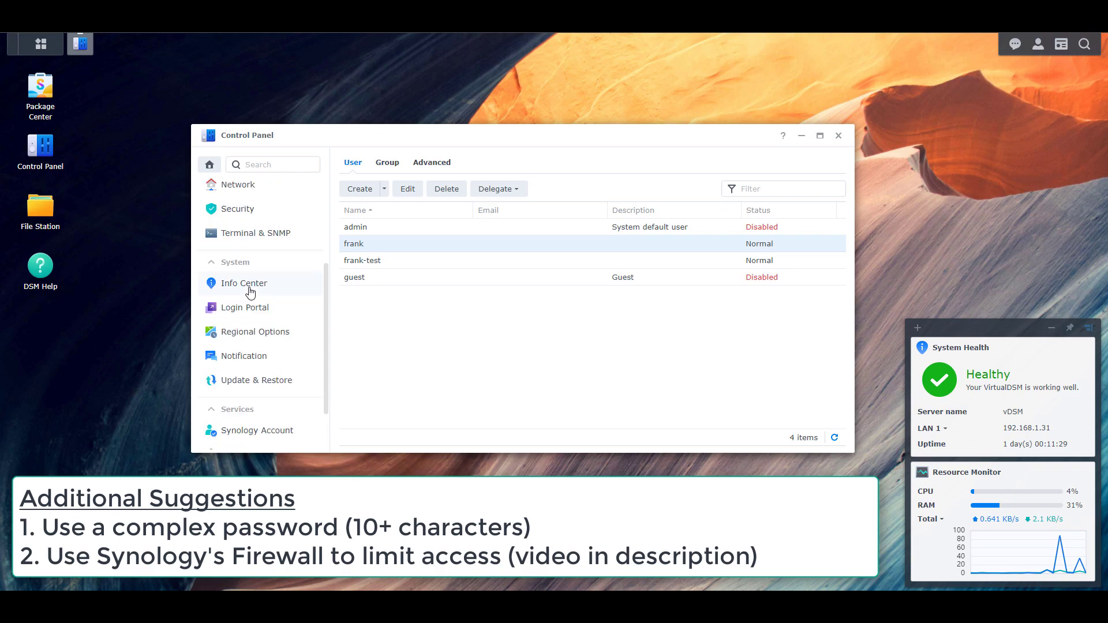
left_click(251, 221)
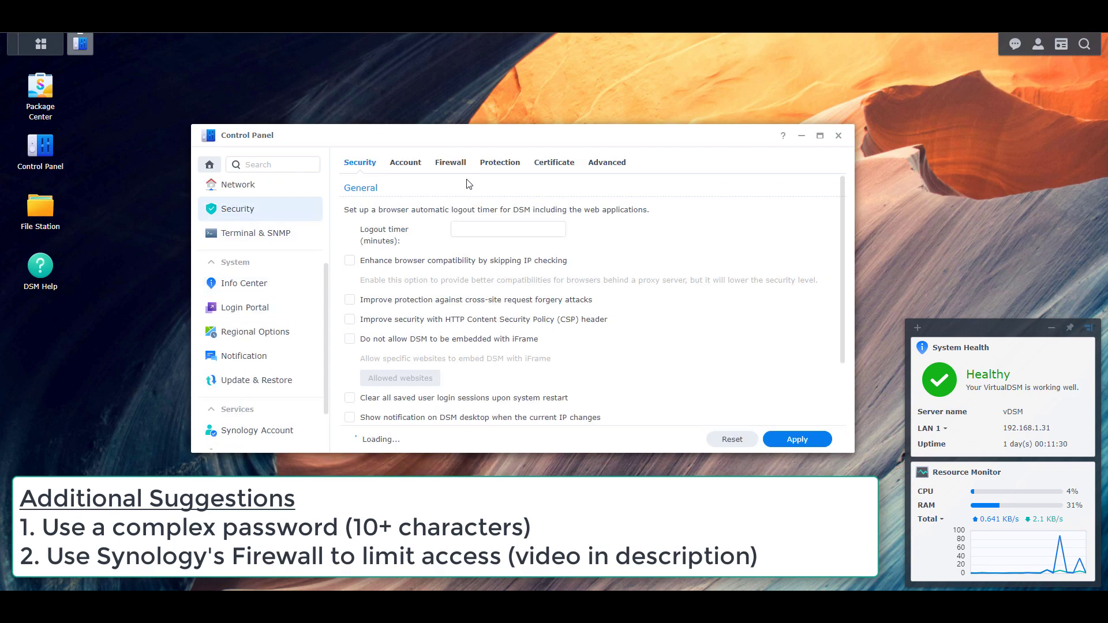
left_click(500, 163)
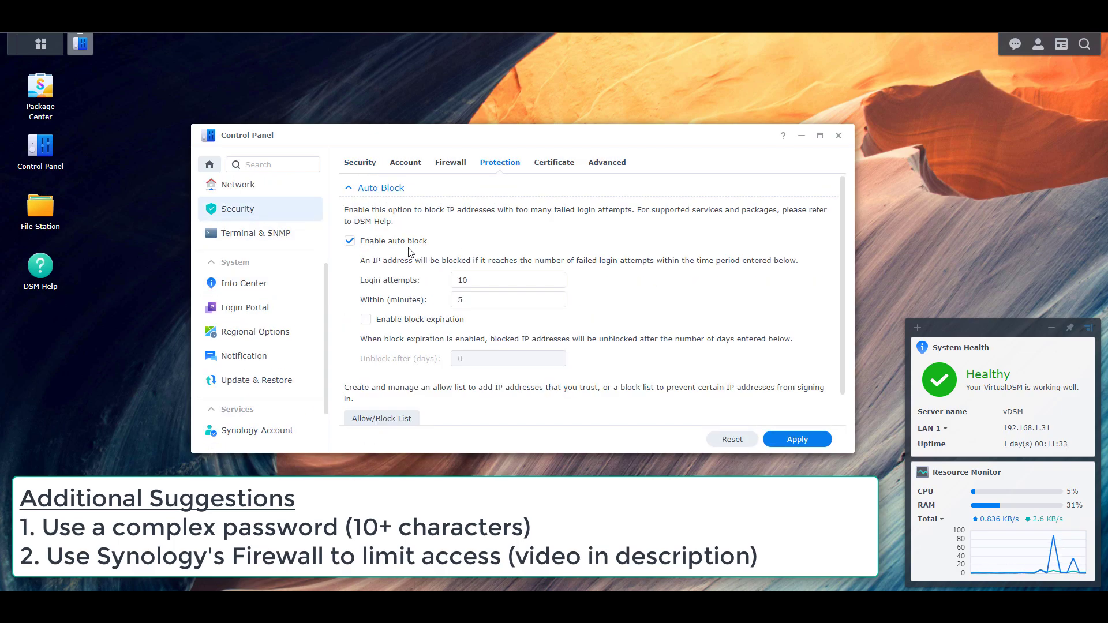
left_click(476, 286)
left_click(518, 297)
double_click(461, 280)
type("5")
double_click(478, 296)
type("1")
left_click(645, 297)
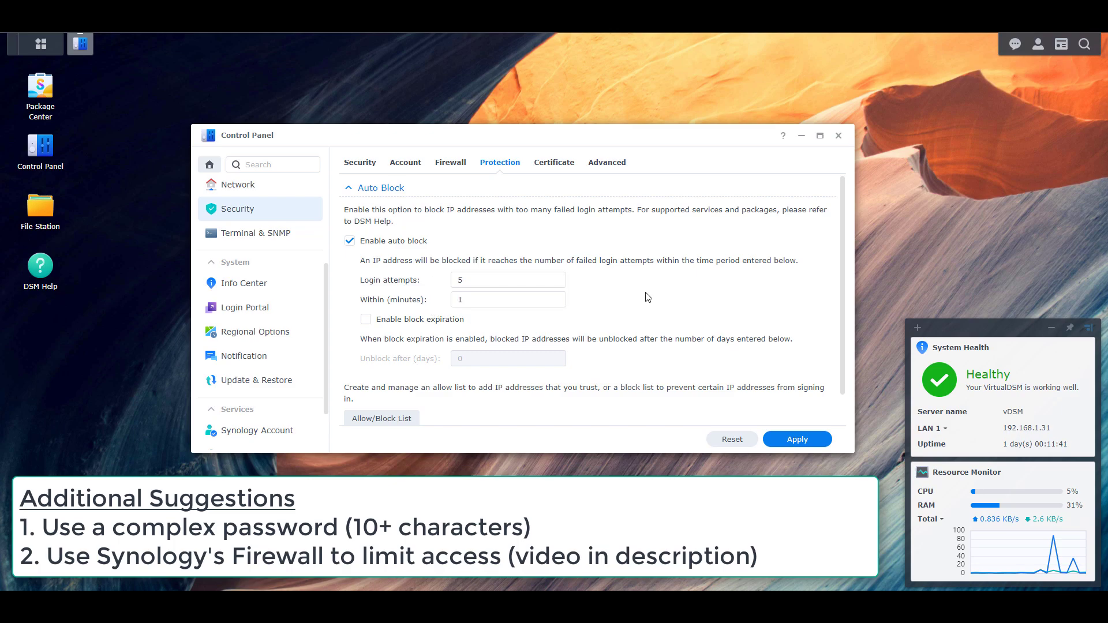